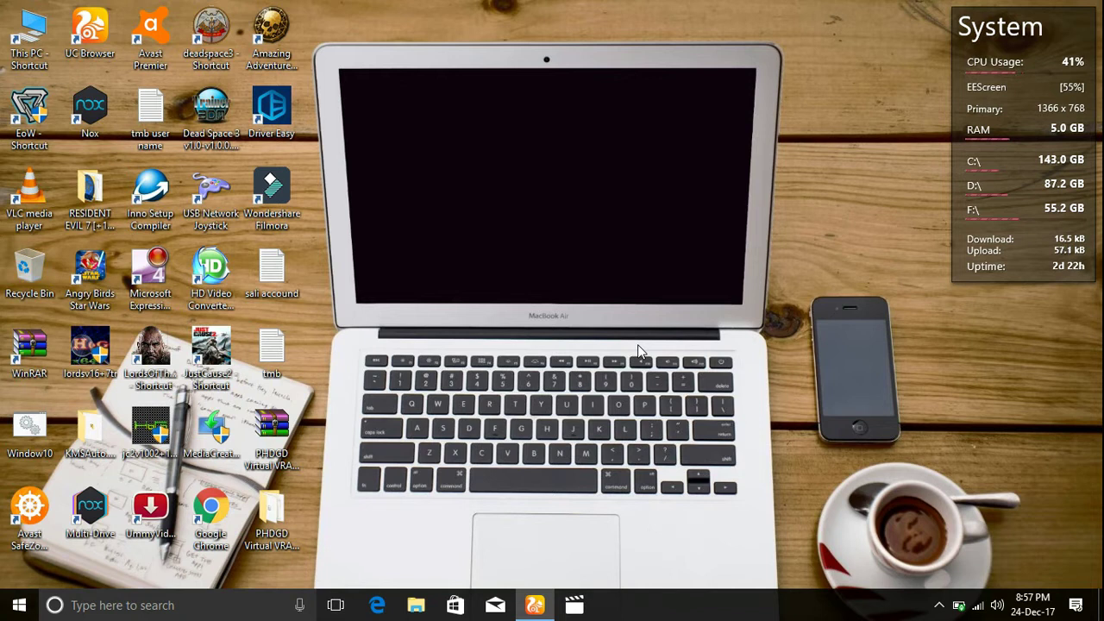
- Refresh the desktop three times from its right-click menu
{"action": "right_click", "coordinate": [549, 246]}
{"action": "left_click", "coordinate": [592, 293]}
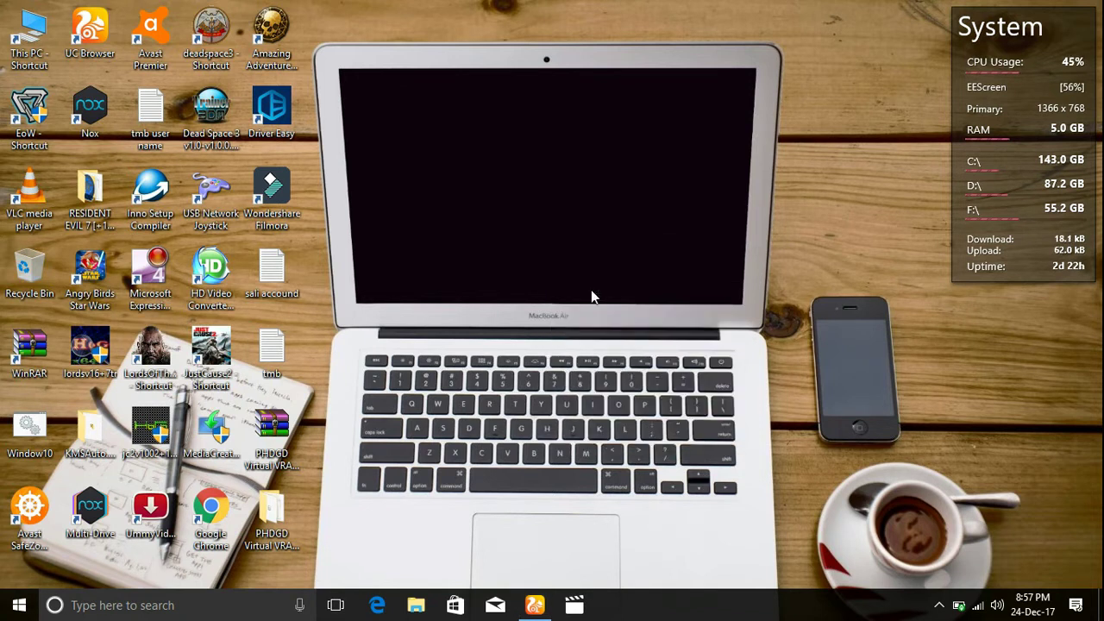
{"action": "right_click", "coordinate": [520, 275]}
{"action": "left_click", "coordinate": [562, 325]}
{"action": "right_click", "coordinate": [415, 412]}
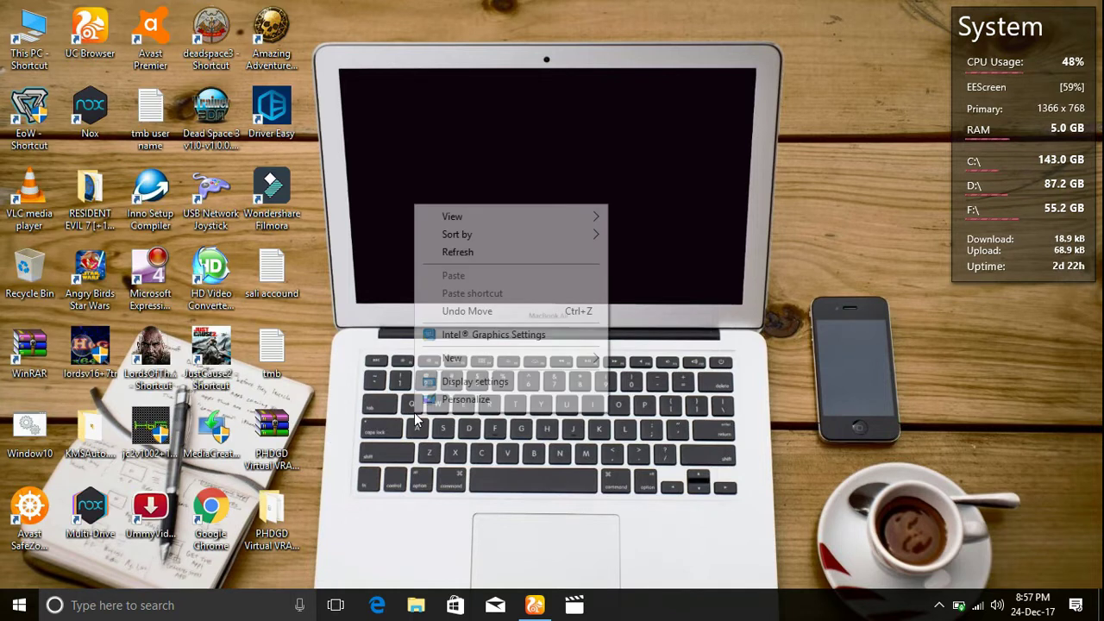
{"action": "left_click", "coordinate": [505, 254]}
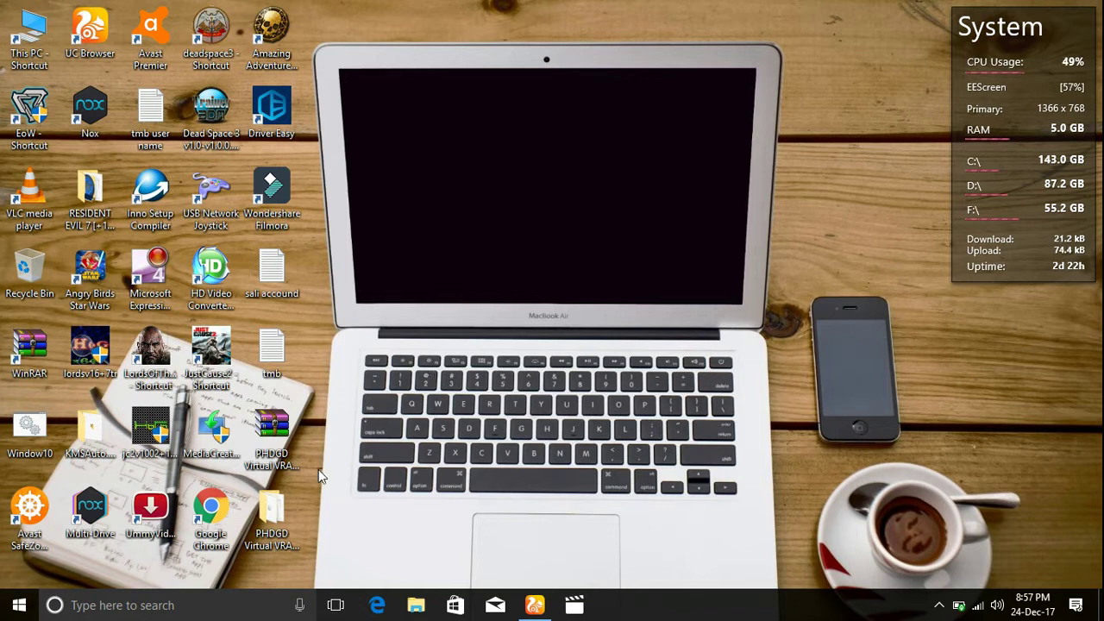
- Extract the PHDGD Virtual VRAM Tool folder from the archive to the Desktop, replacing the existing copy
{"action": "double_click", "coordinate": [286, 425]}
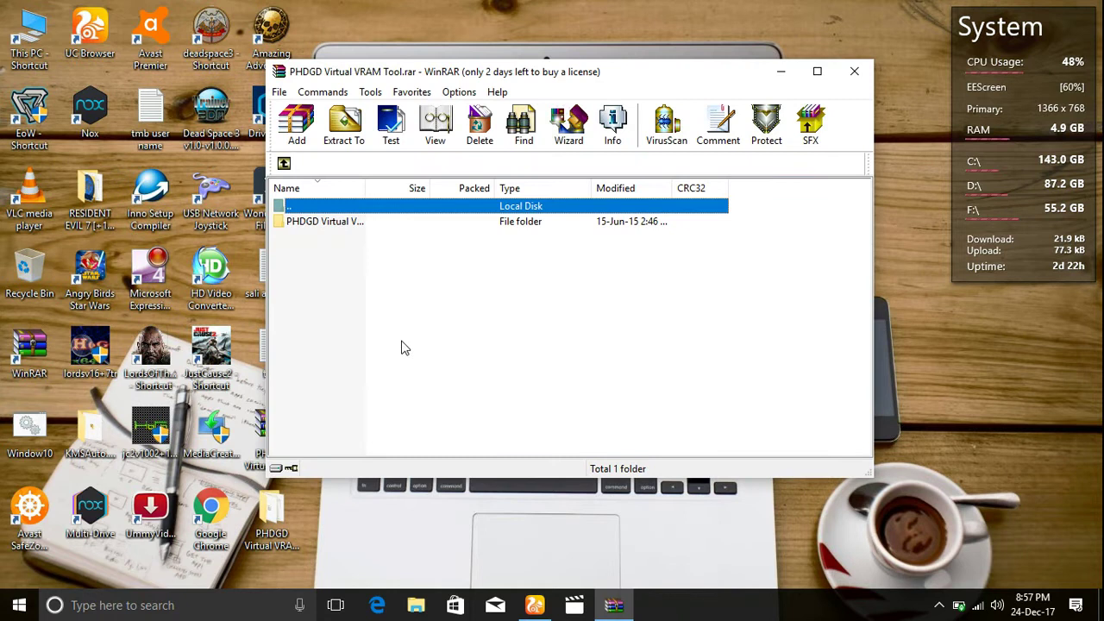
{"action": "left_click", "coordinate": [340, 226]}
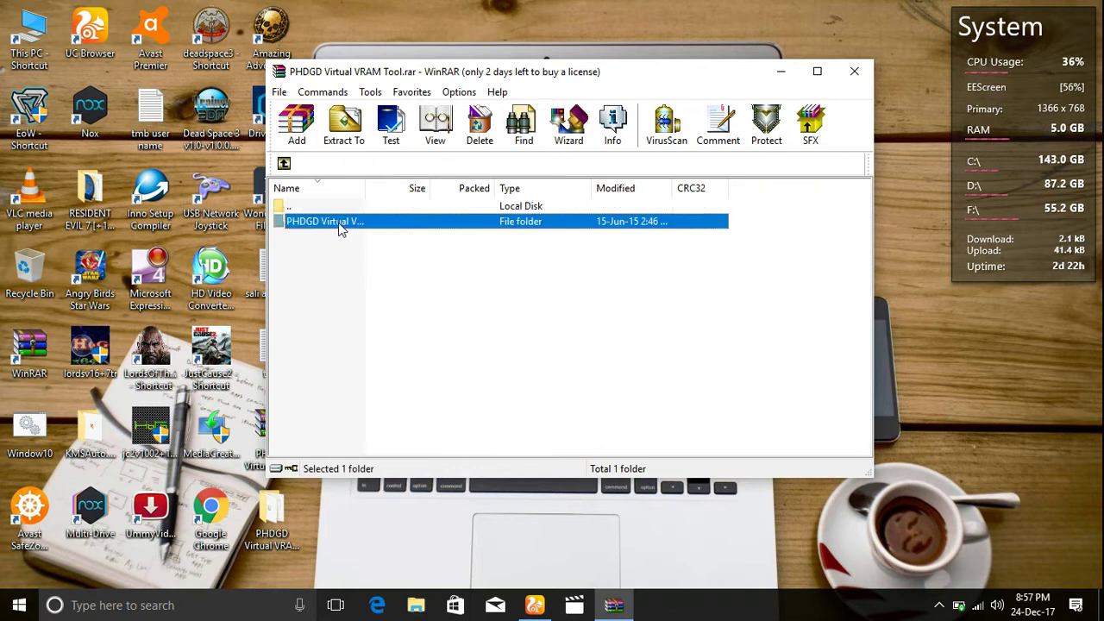
{"action": "left_click", "coordinate": [345, 138]}
{"action": "left_click", "coordinate": [615, 184]}
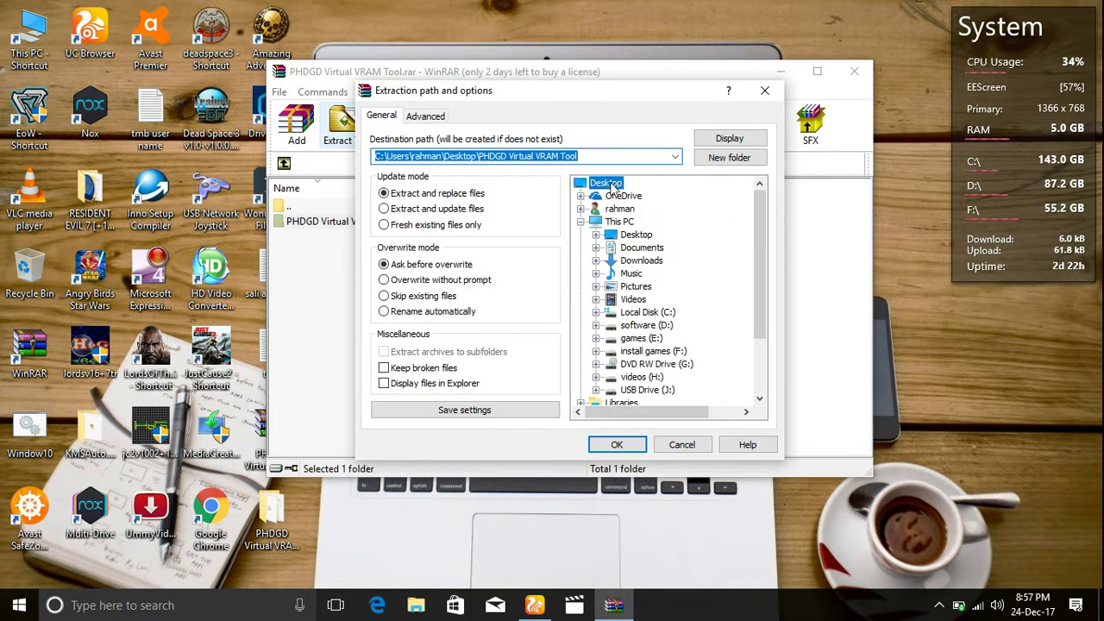
{"action": "left_click", "coordinate": [626, 442]}
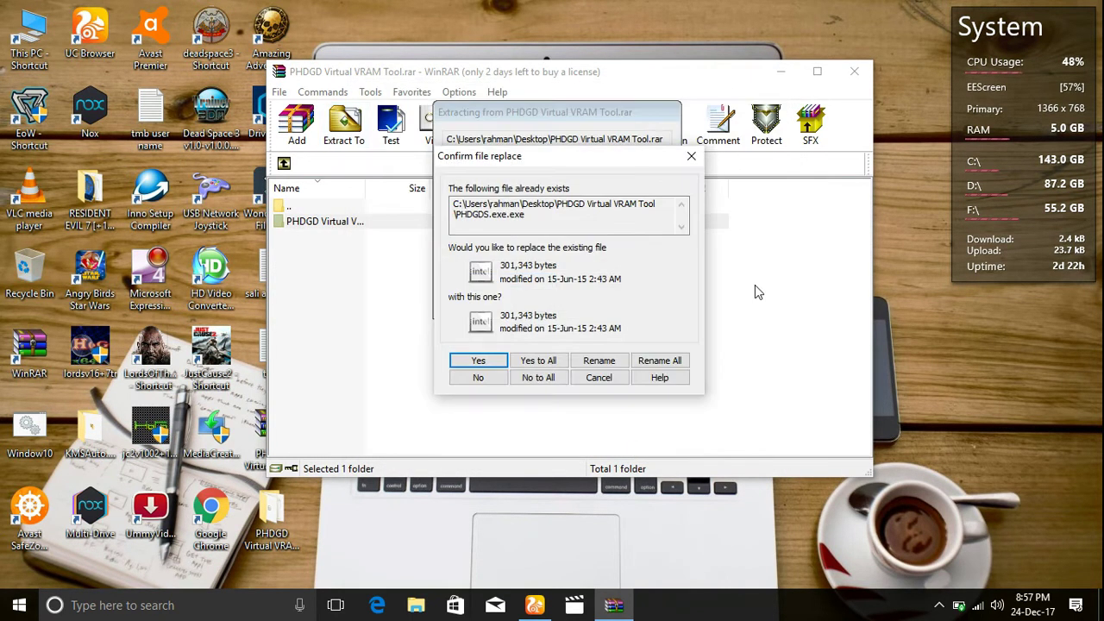
{"action": "left_click", "coordinate": [531, 361]}
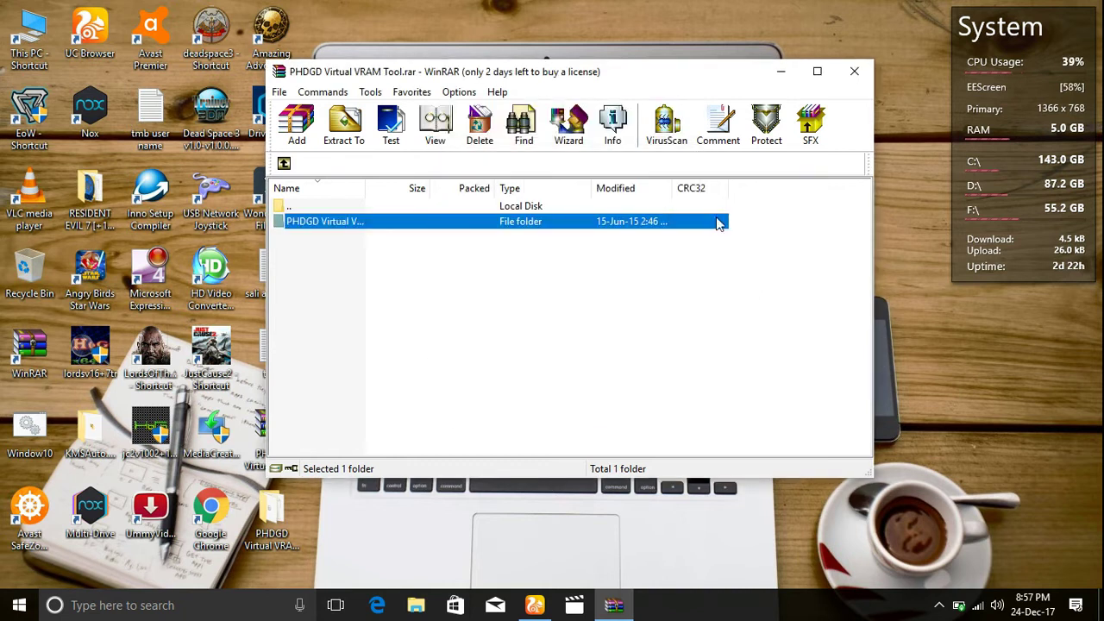
- Close WinRAR and open the extracted PHDGD Virtual VRAM Tool folder from the desktop
{"action": "left_click", "coordinate": [852, 71]}
{"action": "double_click", "coordinate": [272, 511]}
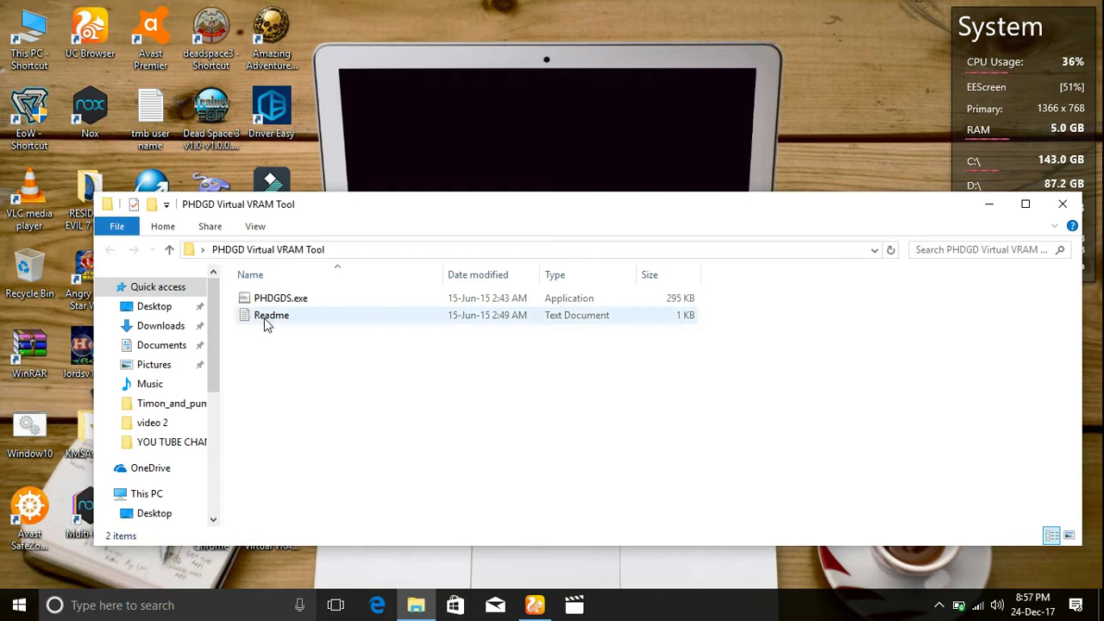
{"action": "left_click", "coordinate": [1047, 207]}
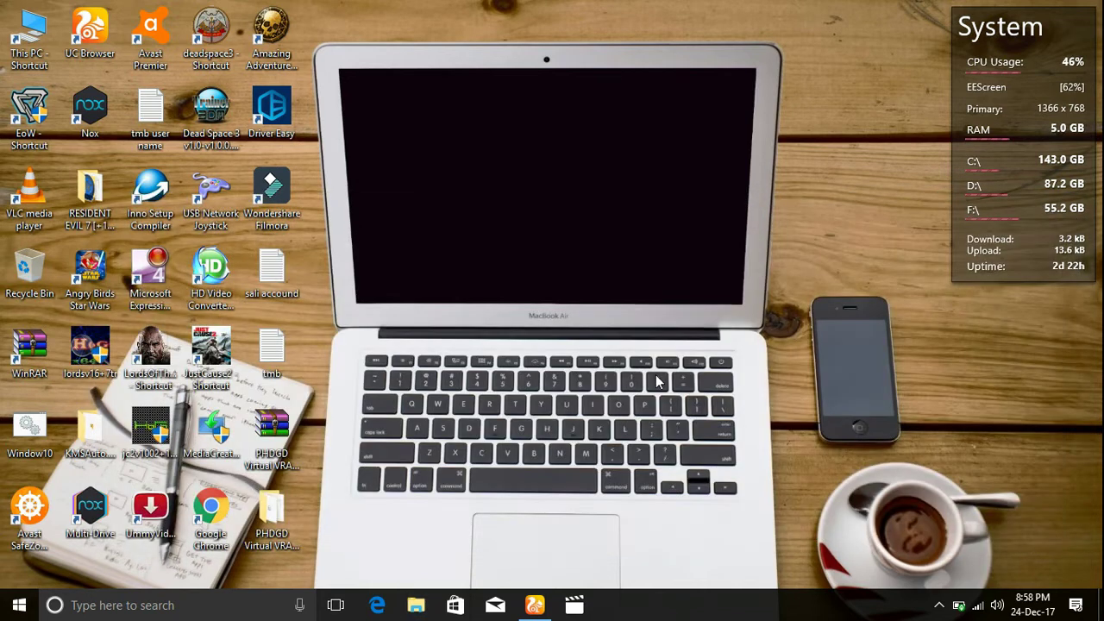
{"action": "double_click", "coordinate": [289, 531]}
- Read the Readme in Notepad, close it, and launch PHDGDS.exe
{"action": "left_click", "coordinate": [314, 310]}
{"action": "double_click", "coordinate": [315, 313]}
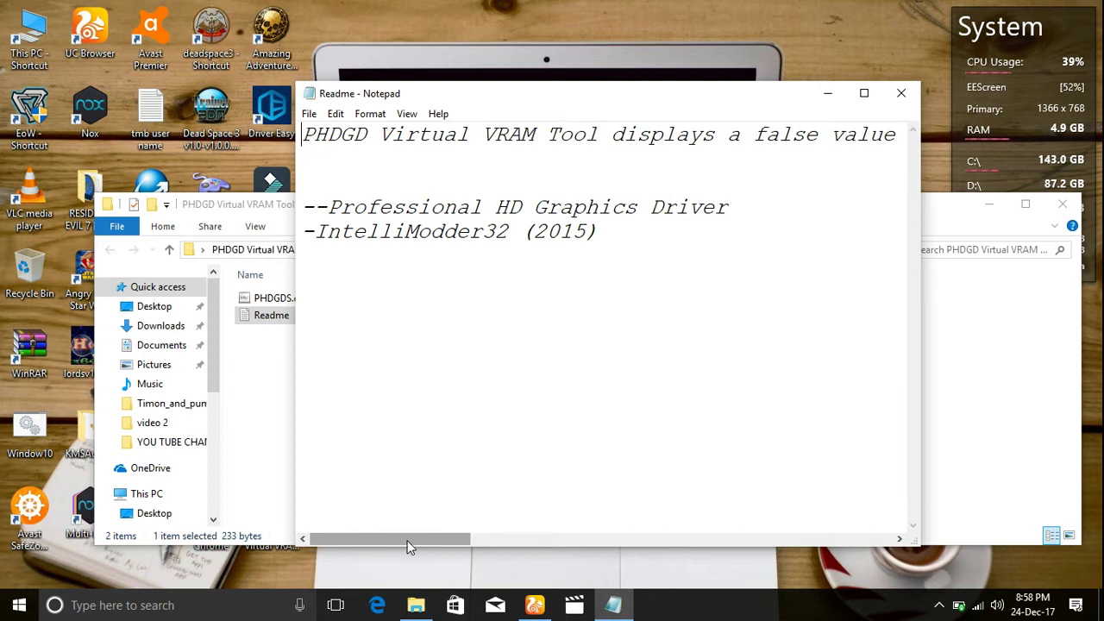
{"action": "mouse_move", "coordinate": [412, 540]}
{"action": "left_mouse_down"}
{"action": "mouse_move", "coordinate": [486, 540]}
{"action": "mouse_move", "coordinate": [365, 526]}
{"action": "left_mouse_up"}
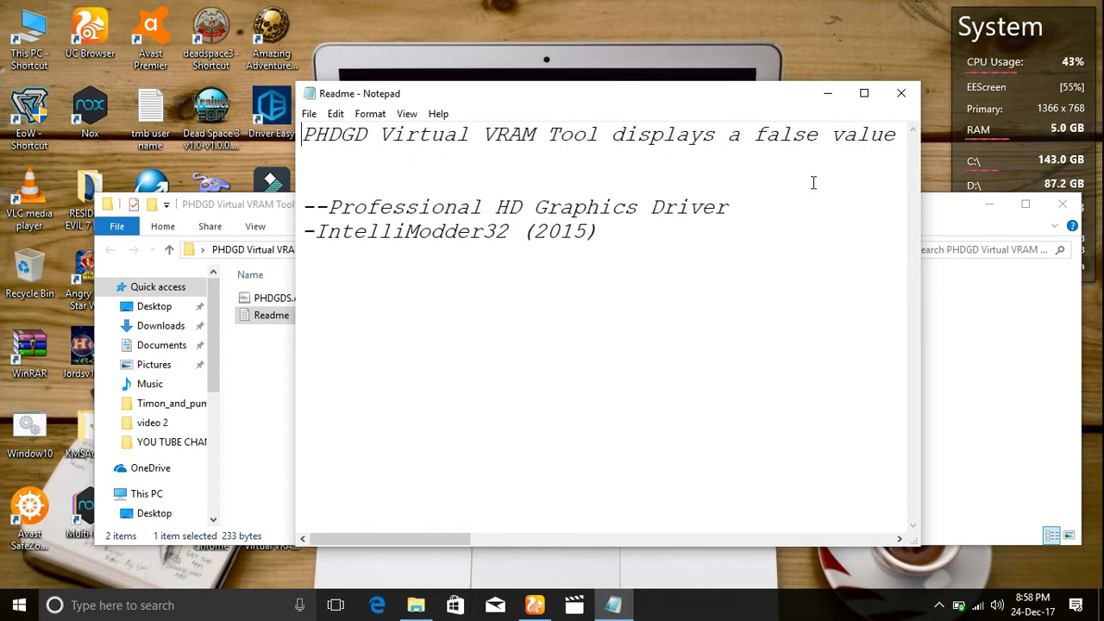
{"action": "left_click", "coordinate": [901, 93]}
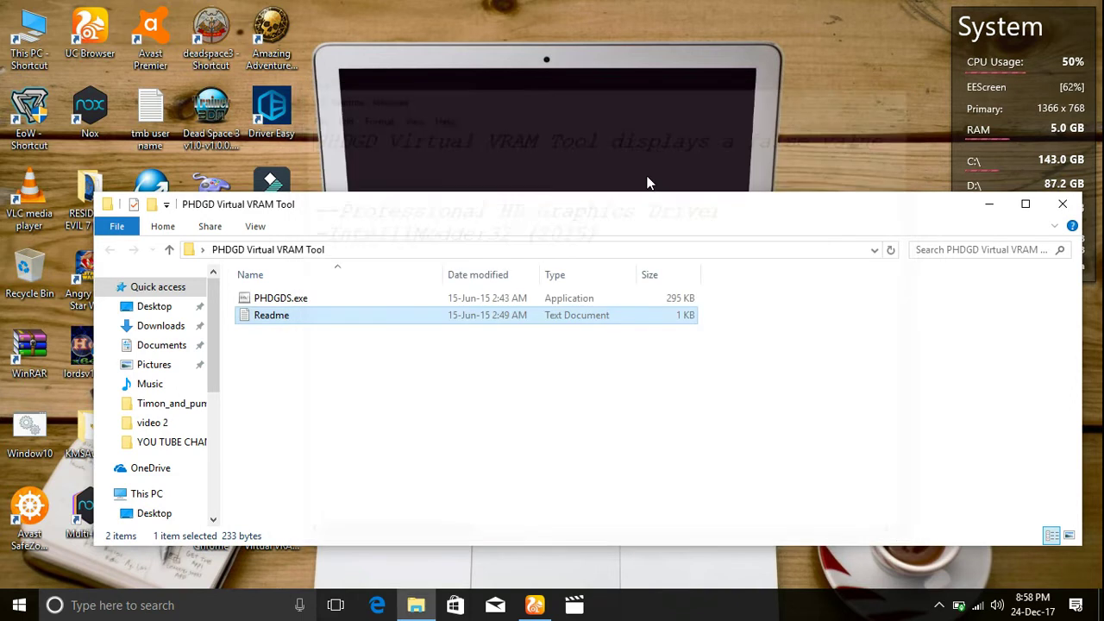
{"action": "double_click", "coordinate": [348, 302]}
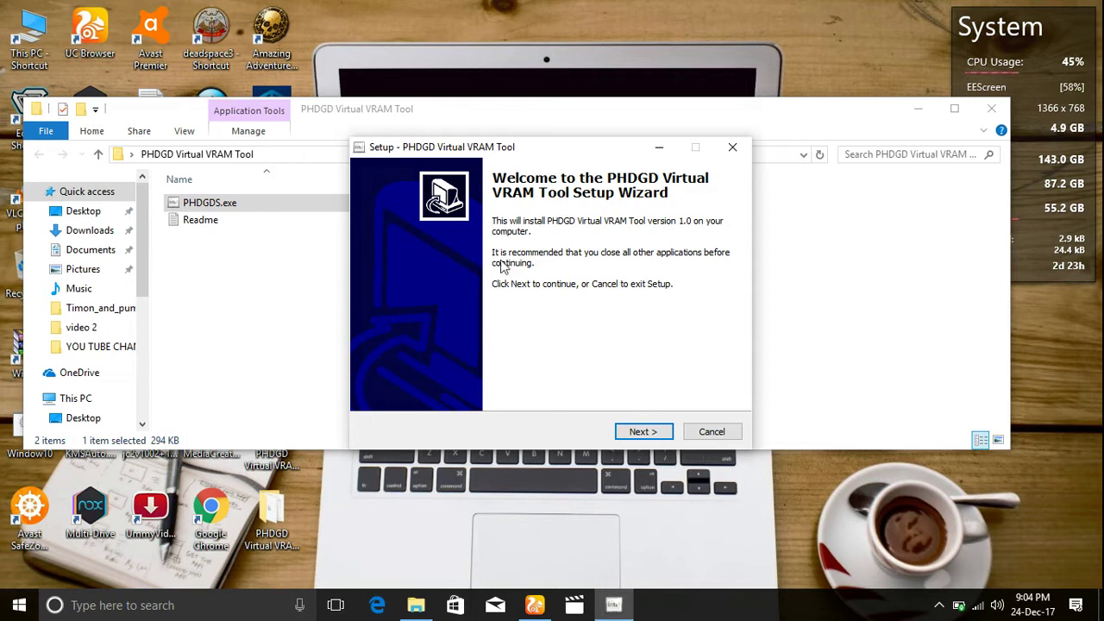
- Install the VRAM tool, accepting the license and keeping the default install and Start Menu folders
{"action": "left_click", "coordinate": [643, 433]}
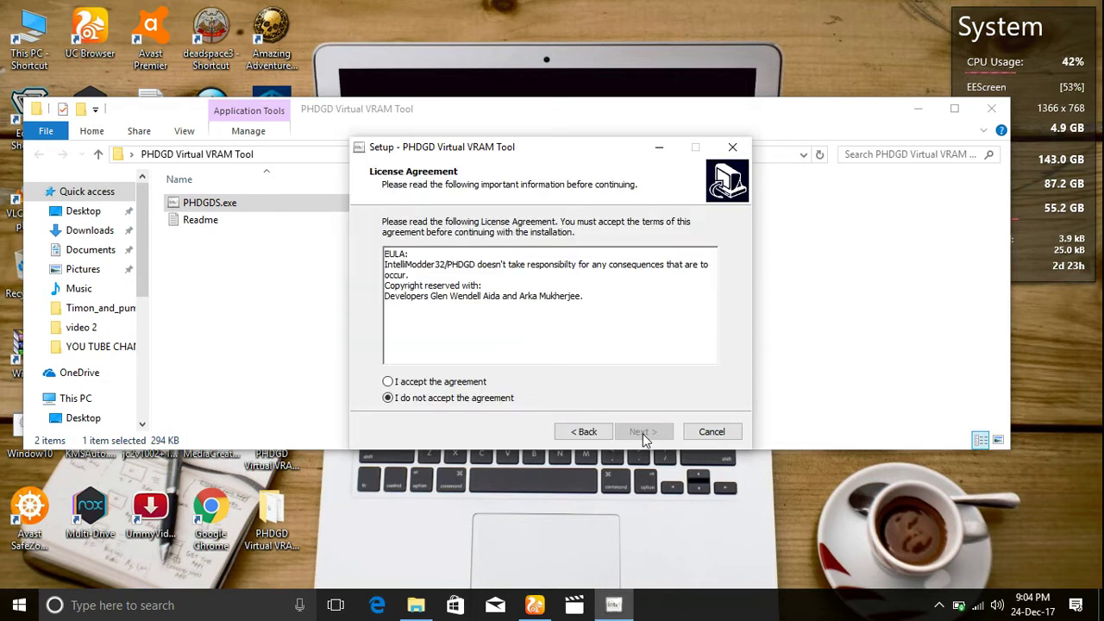
{"action": "left_click", "coordinate": [432, 381]}
{"action": "left_click", "coordinate": [641, 430]}
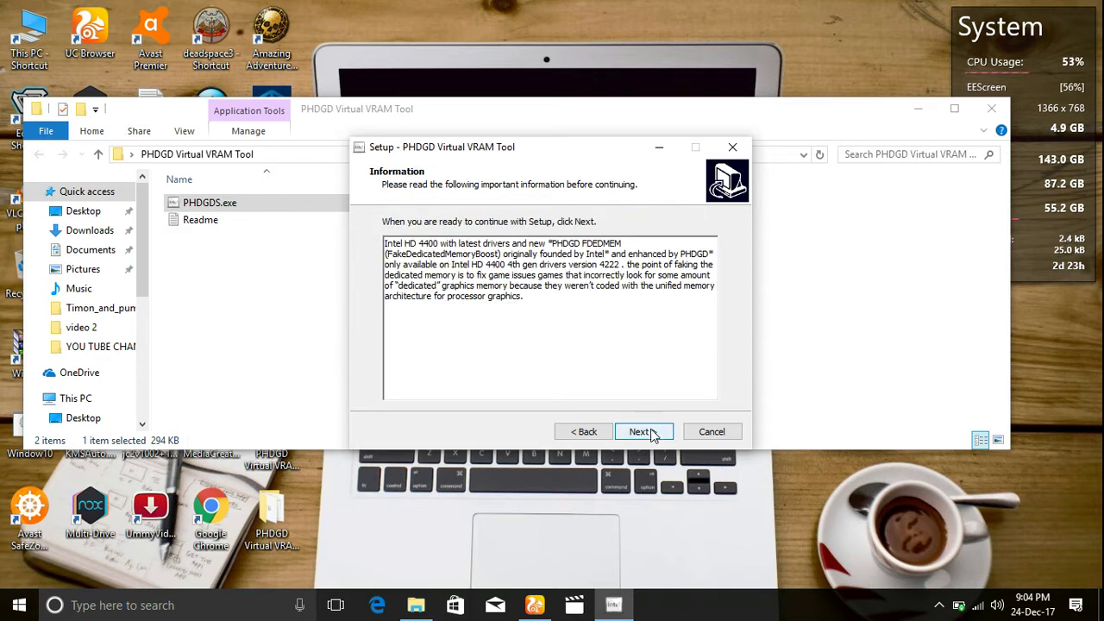
{"action": "left_click", "coordinate": [651, 432]}
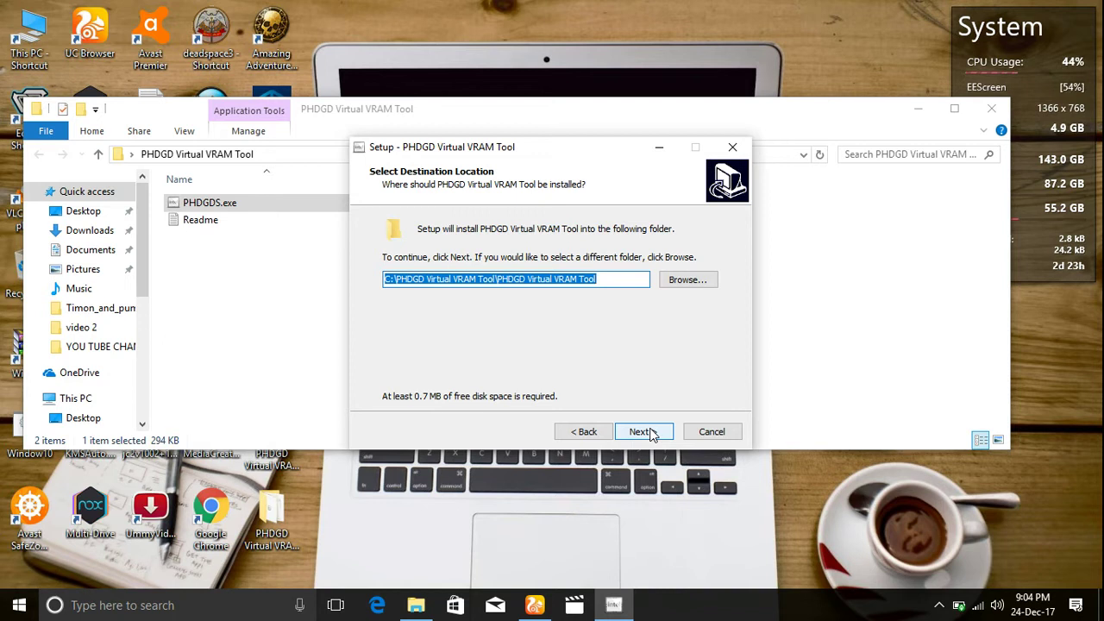
{"action": "left_click", "coordinate": [652, 434]}
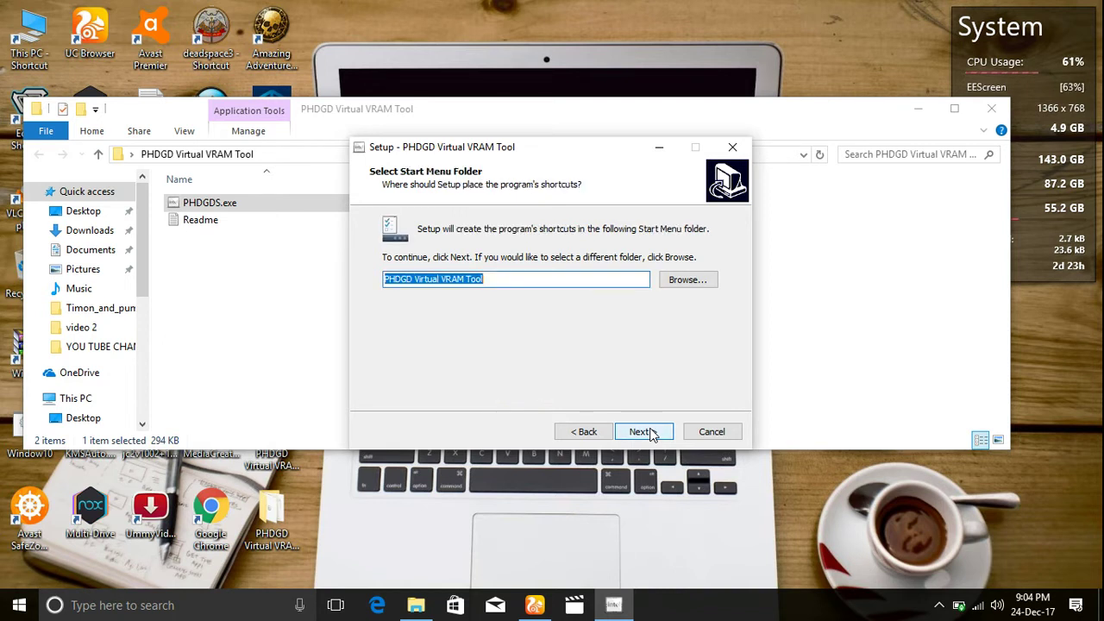
{"action": "left_click", "coordinate": [652, 434]}
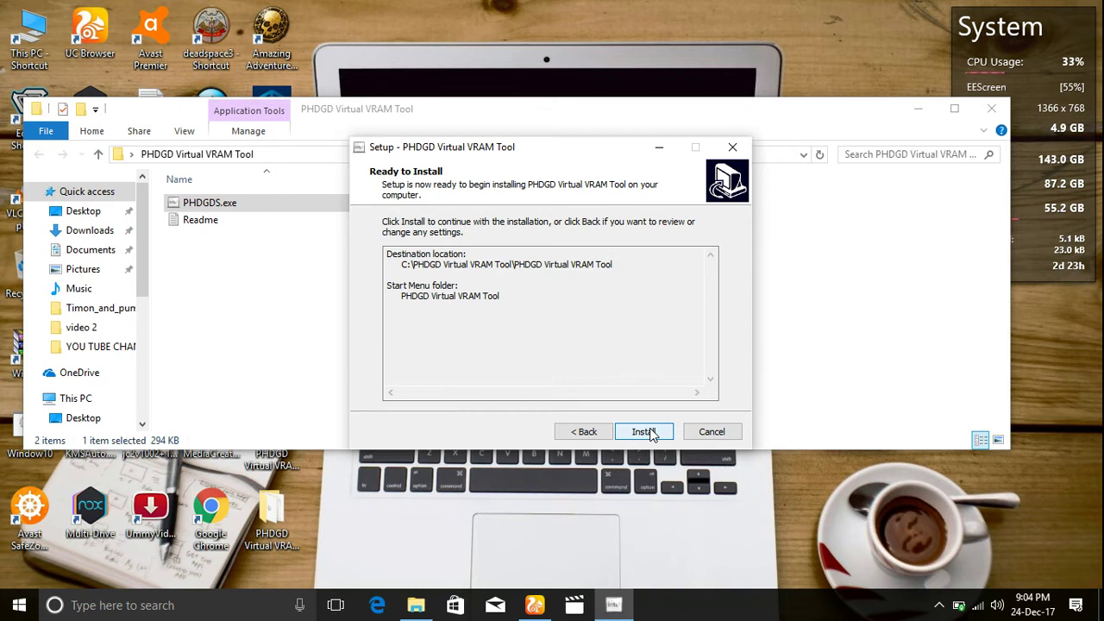
{"action": "left_click", "coordinate": [653, 434]}
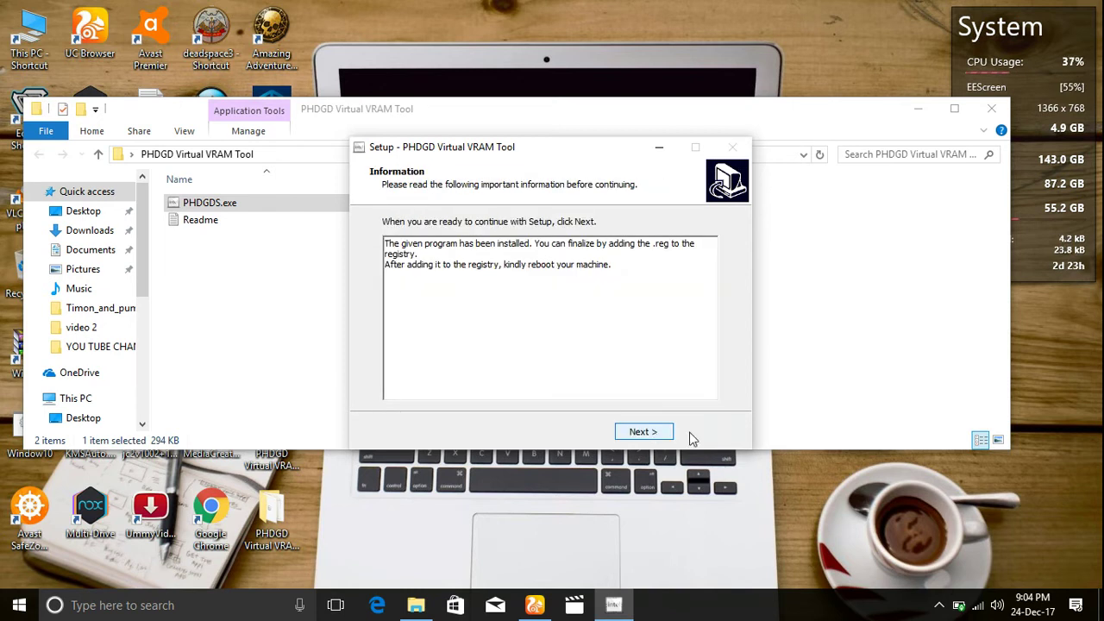
{"action": "left_click", "coordinate": [653, 434]}
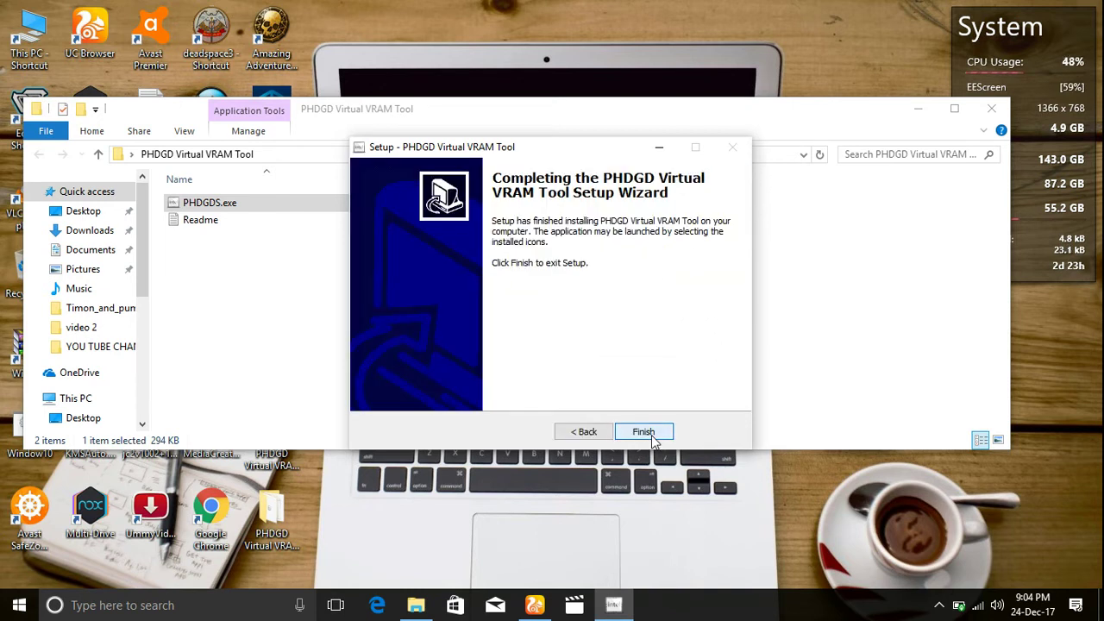
- Close the setup wizard and check the installed PHDGD Virtual VRAM Tool folder on Local Disk (C:)
{"action": "left_click", "coordinate": [637, 435]}
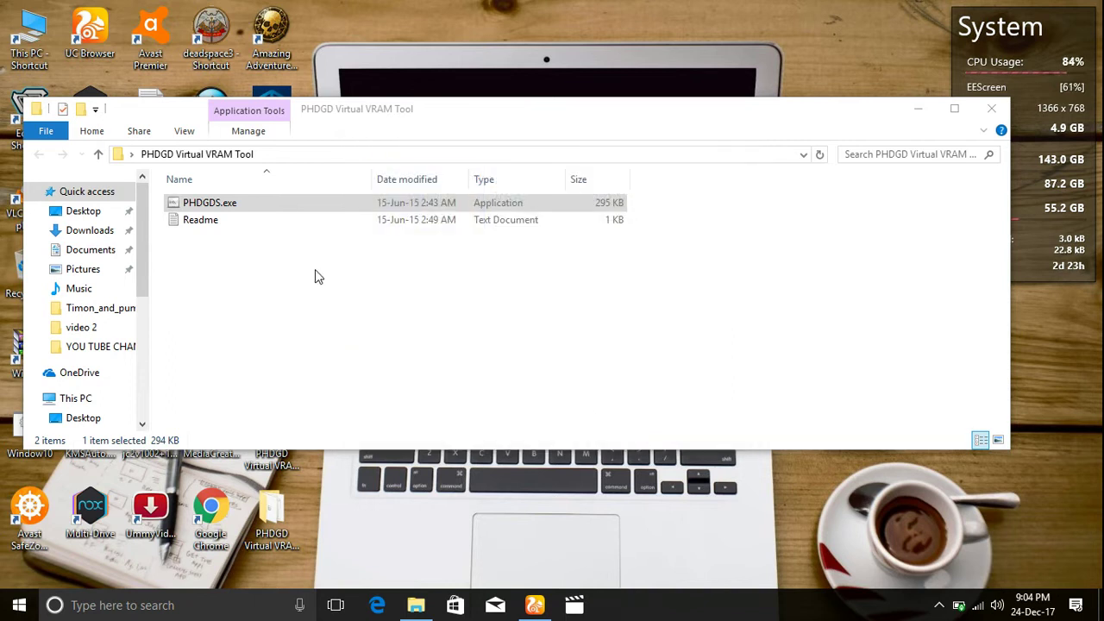
{"action": "left_click_drag", "start_coordinate": [145, 292], "coordinate": [140, 357]}
{"action": "left_click", "coordinate": [91, 368]}
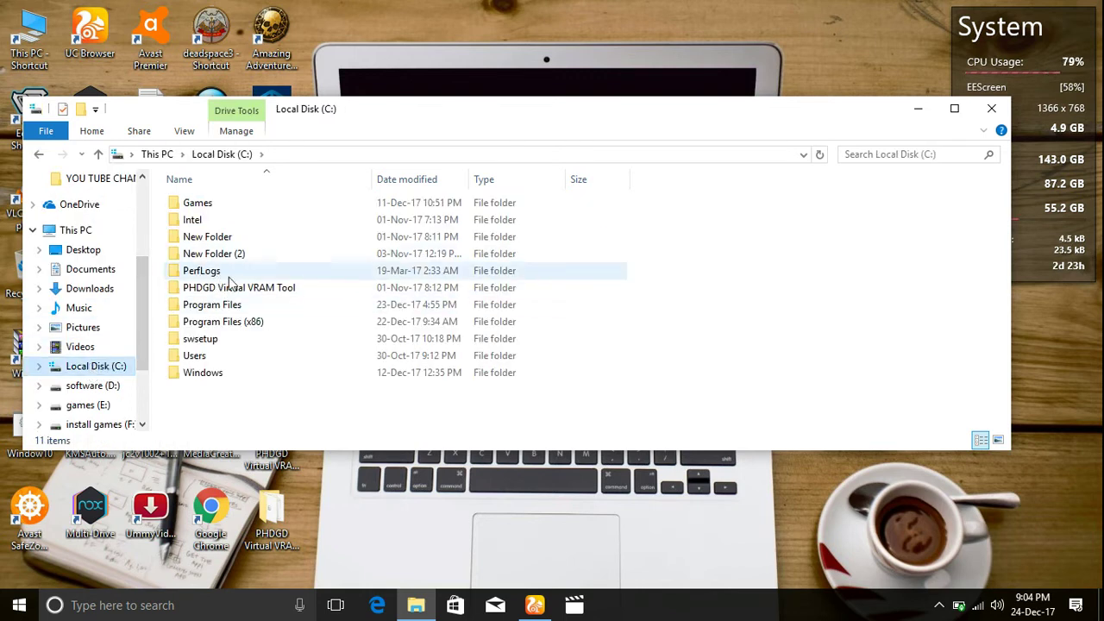
{"action": "double_click", "coordinate": [259, 287]}
{"action": "left_click", "coordinate": [197, 207]}
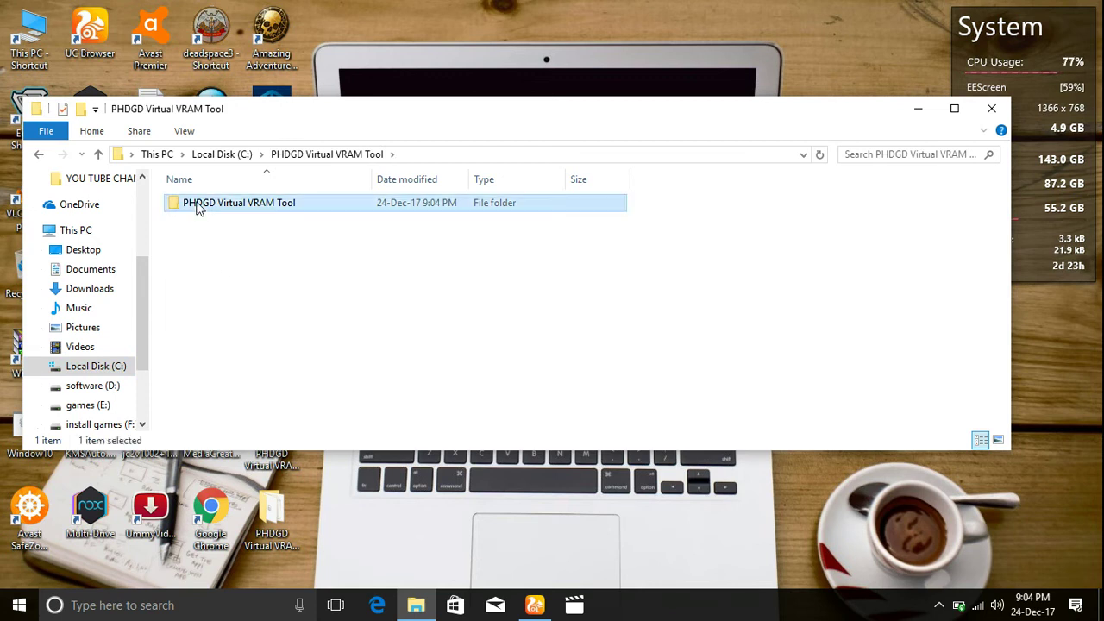
{"action": "double_click", "coordinate": [197, 207]}
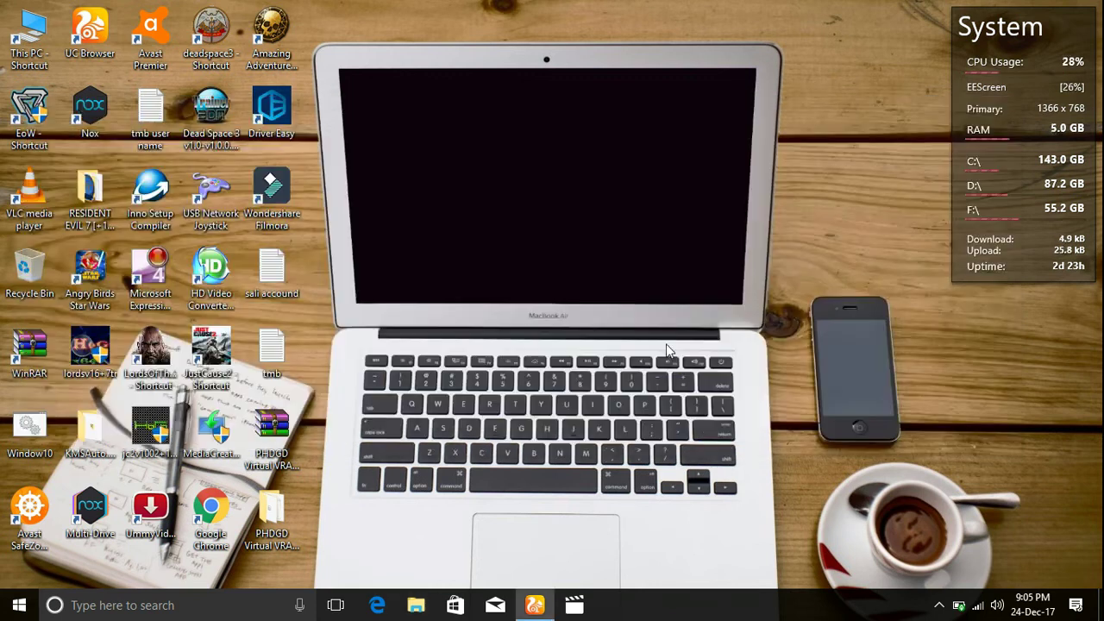
- Refresh the desktop three times, then bring up Display settings
{"action": "right_click", "coordinate": [545, 195]}
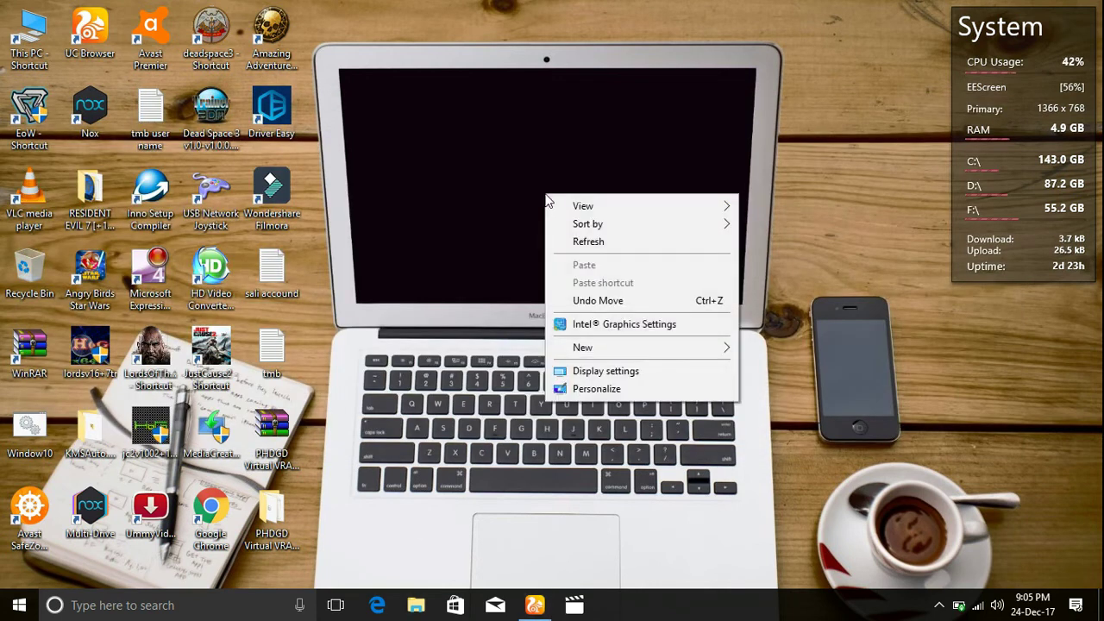
{"action": "left_click", "coordinate": [583, 247]}
{"action": "right_click", "coordinate": [498, 197]}
{"action": "left_click", "coordinate": [535, 249]}
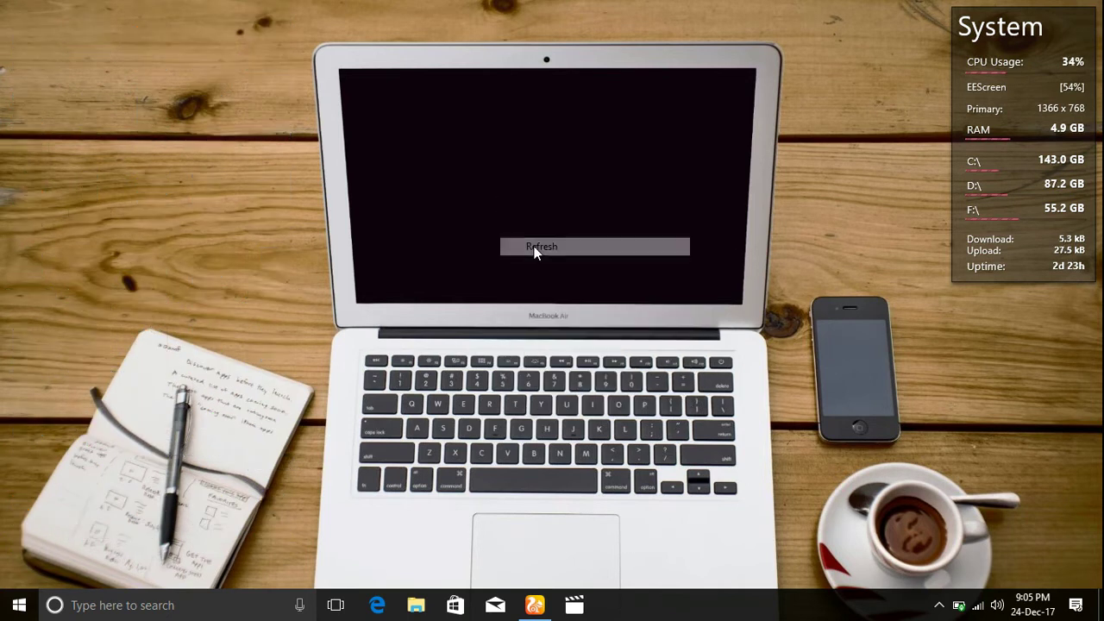
{"action": "right_click", "coordinate": [534, 247]}
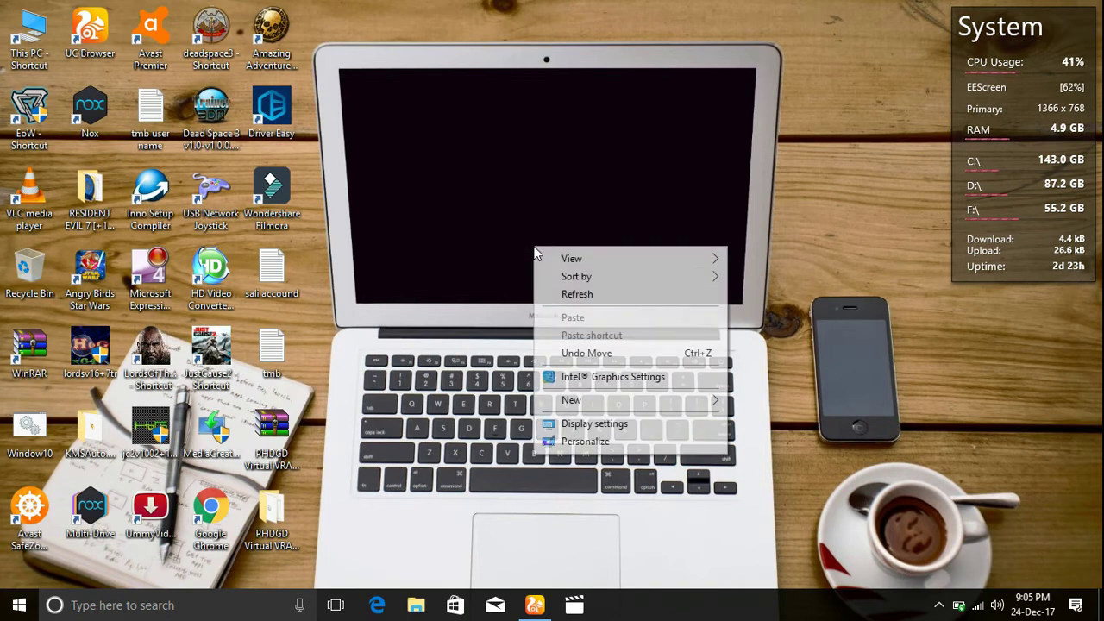
{"action": "left_click", "coordinate": [576, 292]}
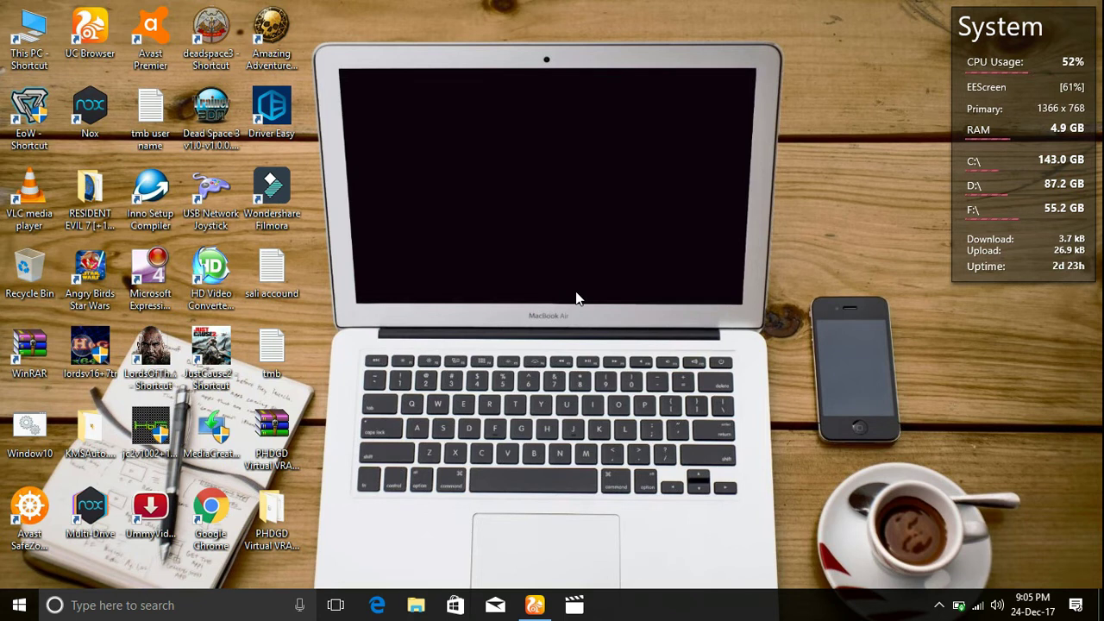
{"action": "right_click", "coordinate": [577, 298]}
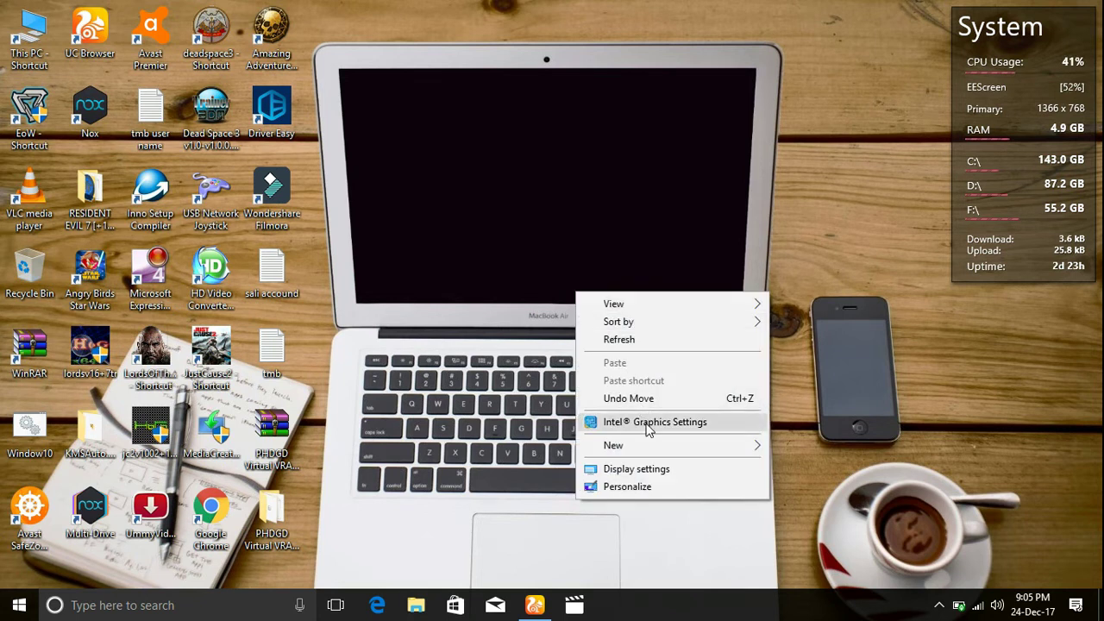
{"action": "left_click", "coordinate": [647, 467]}
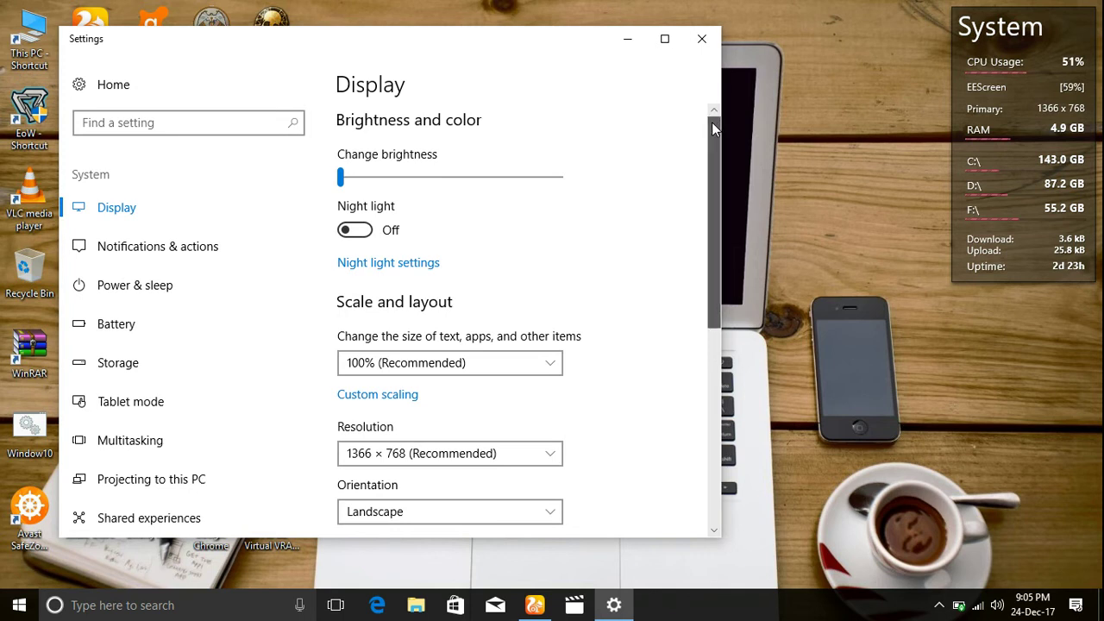
- Confirm Display adapter properties show Intel HD Graphics 520 with 1536 MB dedicated video memory, then close them
{"action": "left_click_drag", "start_coordinate": [712, 122], "coordinate": [718, 297]}
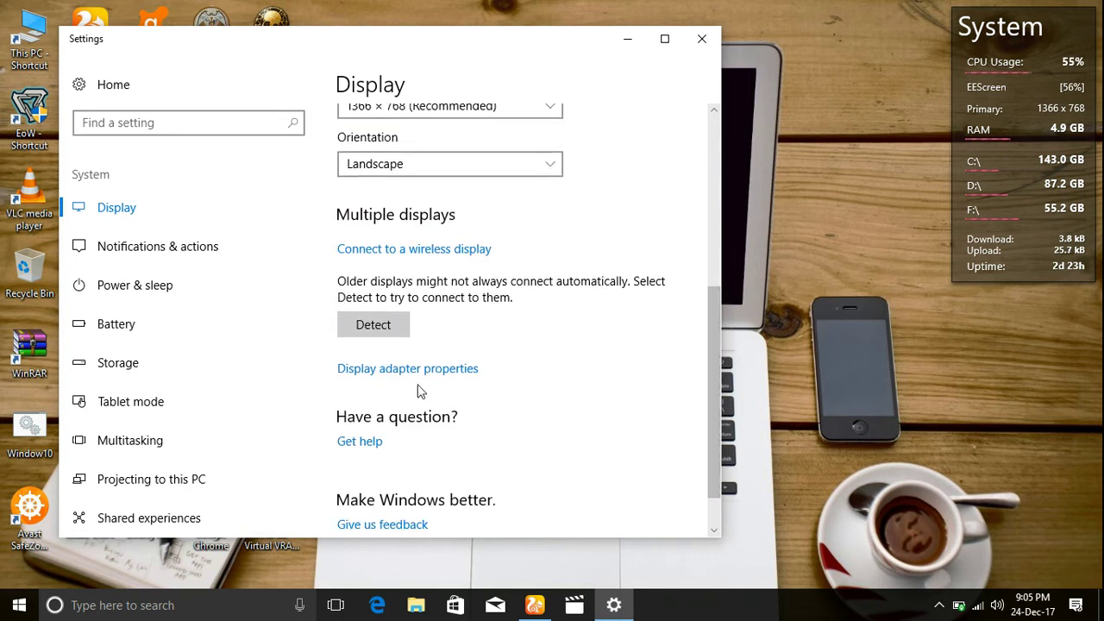
{"action": "left_click", "coordinate": [406, 373]}
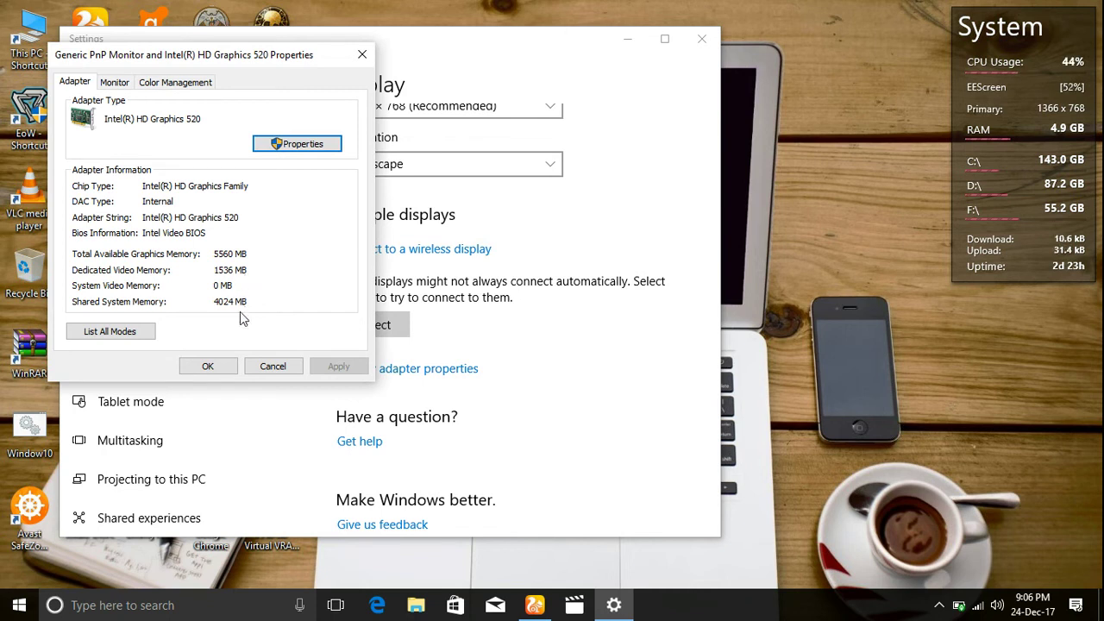
{"action": "left_click", "coordinate": [218, 371]}
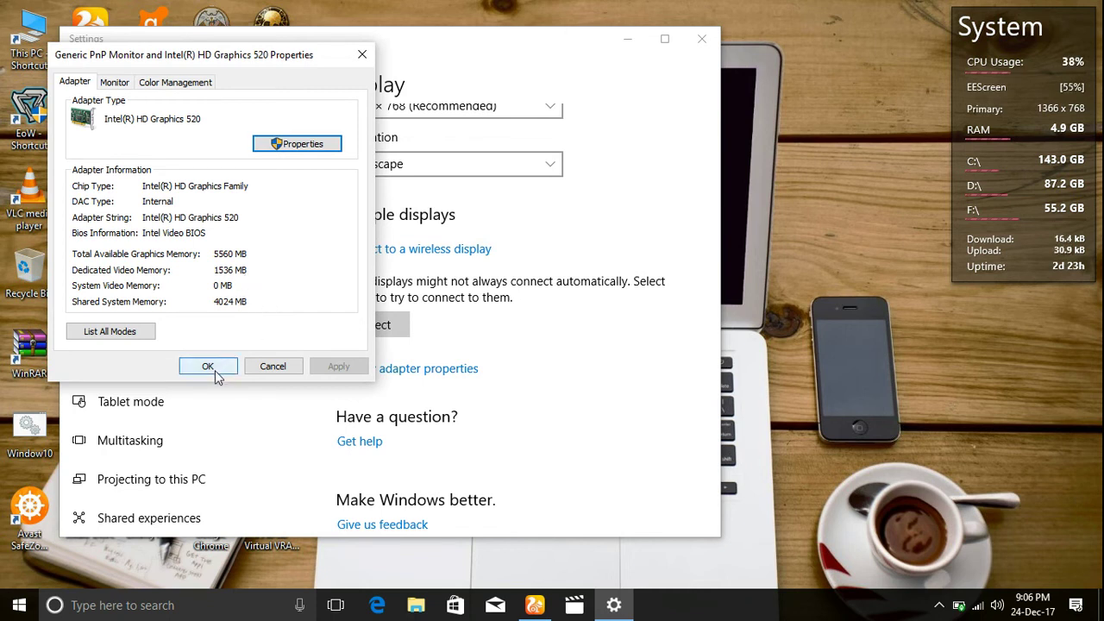
- Close Settings and refresh the desktop five times
{"action": "left_click", "coordinate": [703, 39]}
{"action": "right_click", "coordinate": [506, 178]}
{"action": "left_click", "coordinate": [545, 226]}
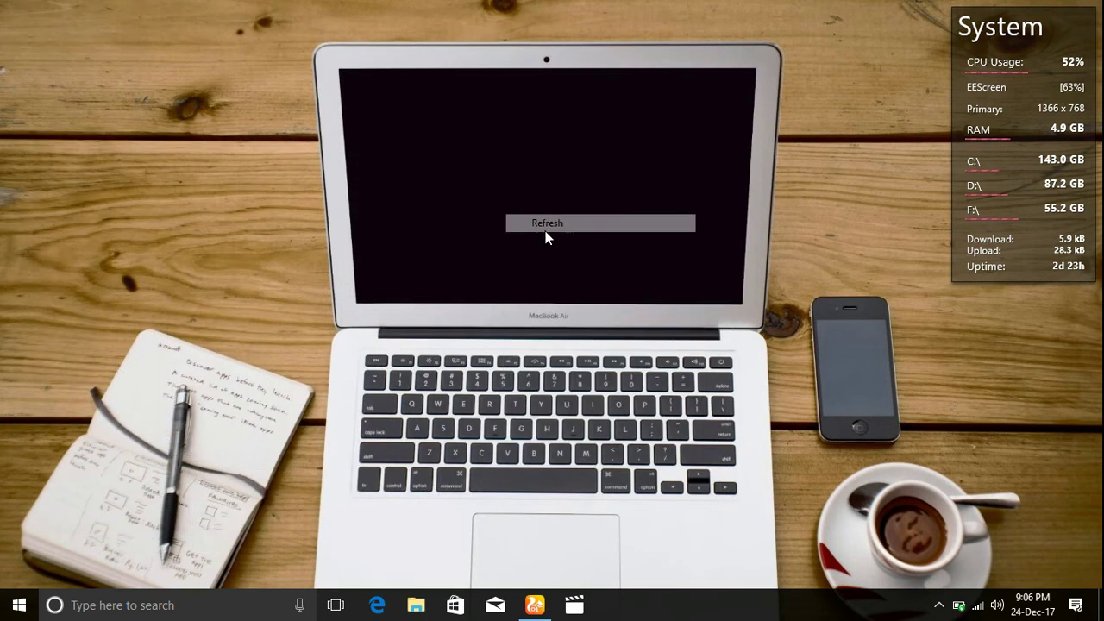
{"action": "right_click", "coordinate": [545, 232]}
{"action": "left_click", "coordinate": [582, 285]}
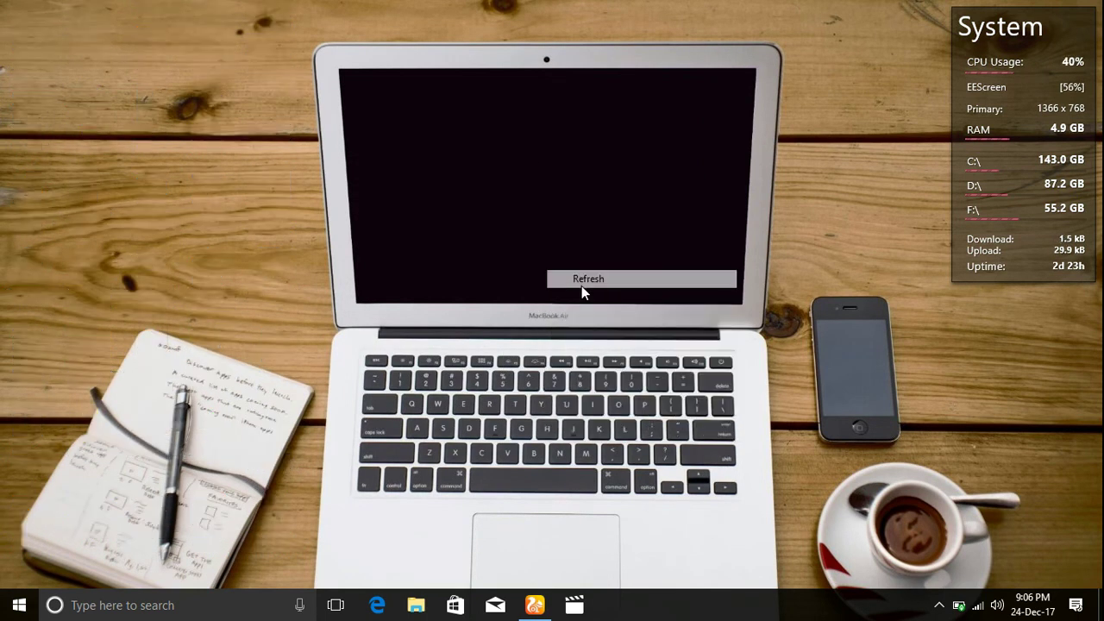
{"action": "right_click", "coordinate": [581, 286]}
{"action": "left_click", "coordinate": [614, 342]}
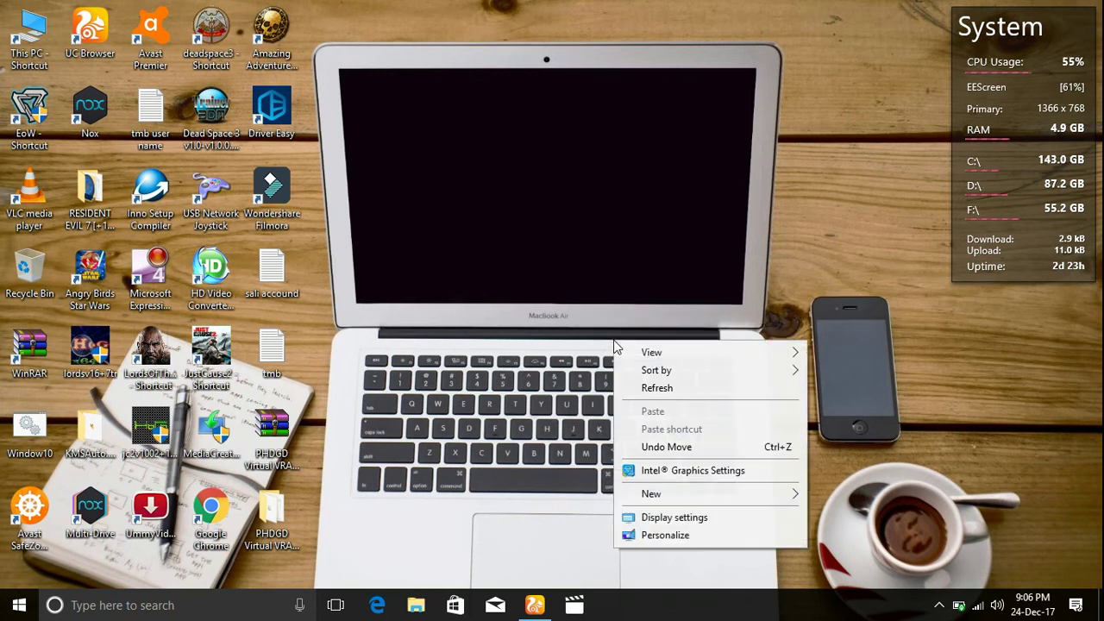
{"action": "right_click", "coordinate": [614, 340]}
{"action": "left_click", "coordinate": [649, 390]}
{"action": "right_click", "coordinate": [562, 308]}
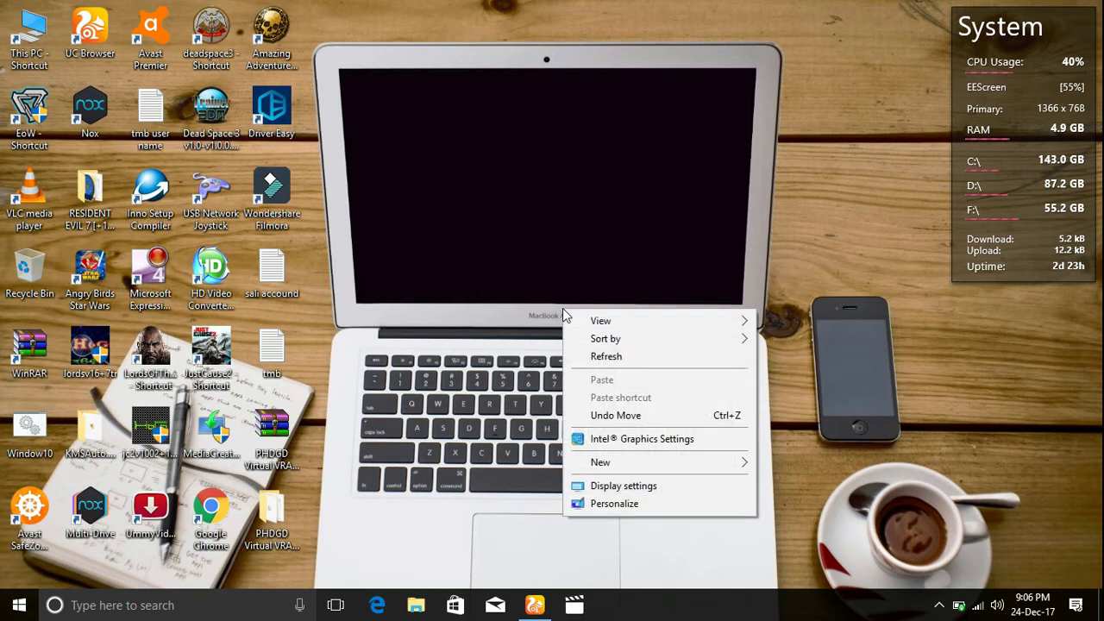
{"action": "left_click", "coordinate": [600, 357]}
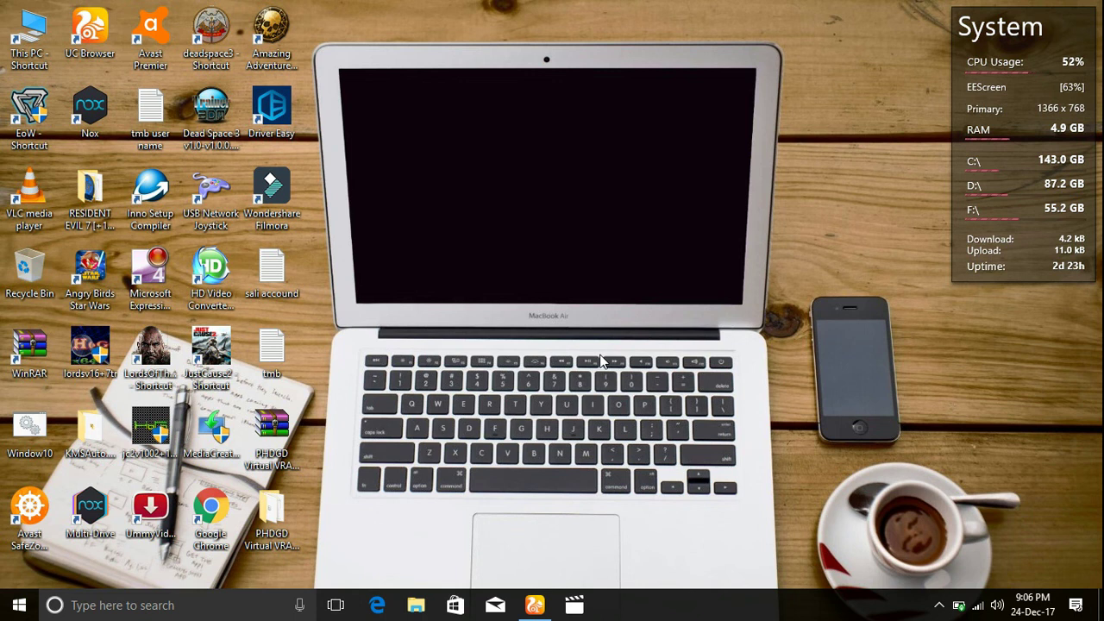